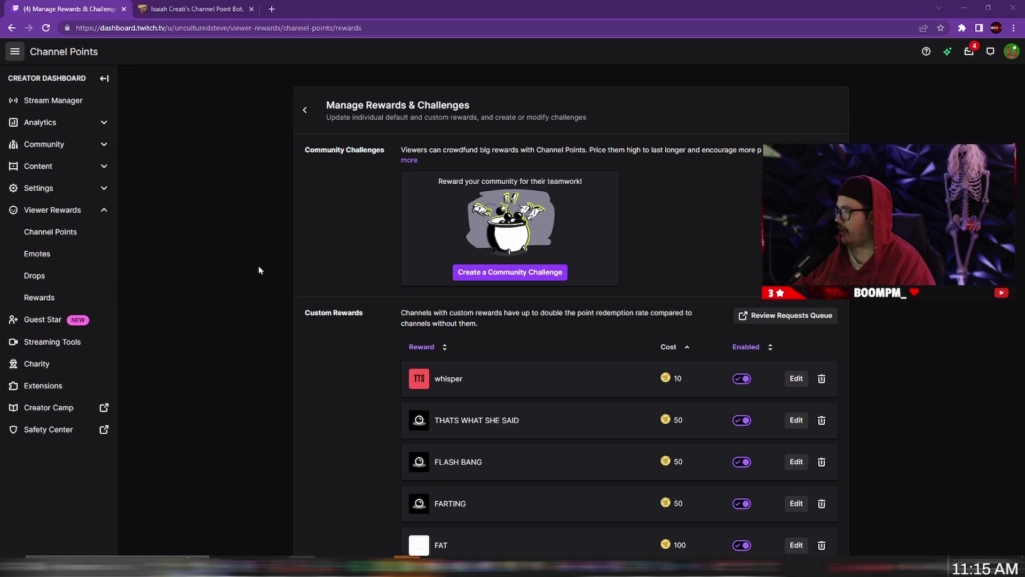
# Go from the Channel Points overview to Manage Rewards & Challenges and reload the list.
pyautogui.click(46, 234)
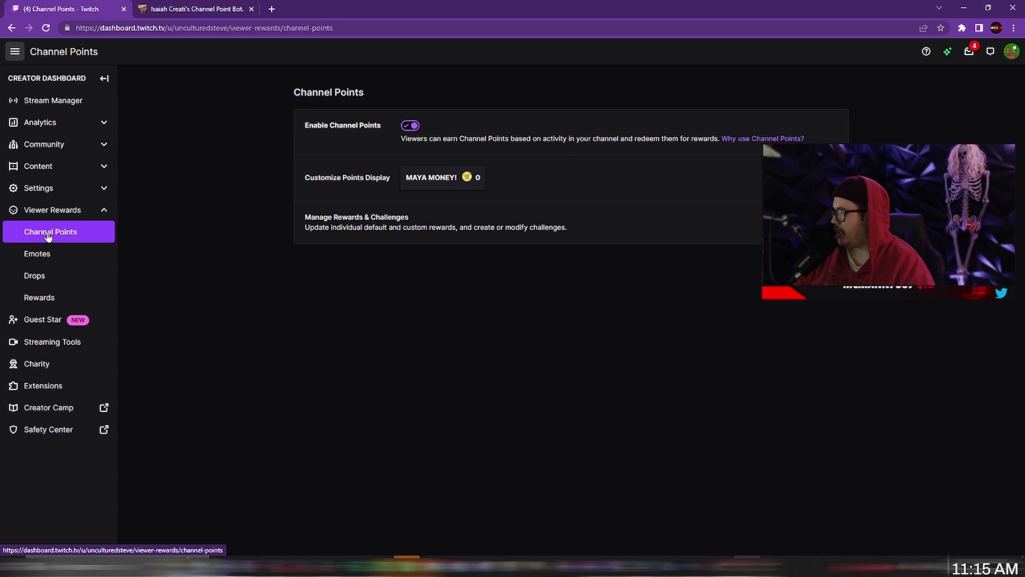
pyautogui.click(418, 229)
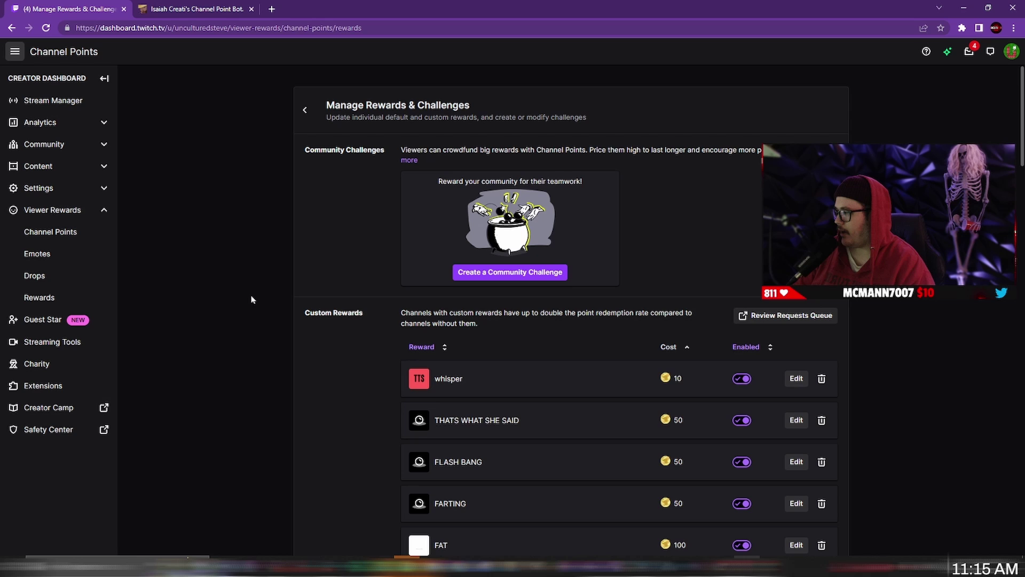
pyautogui.scroll(-10, 279, 335)
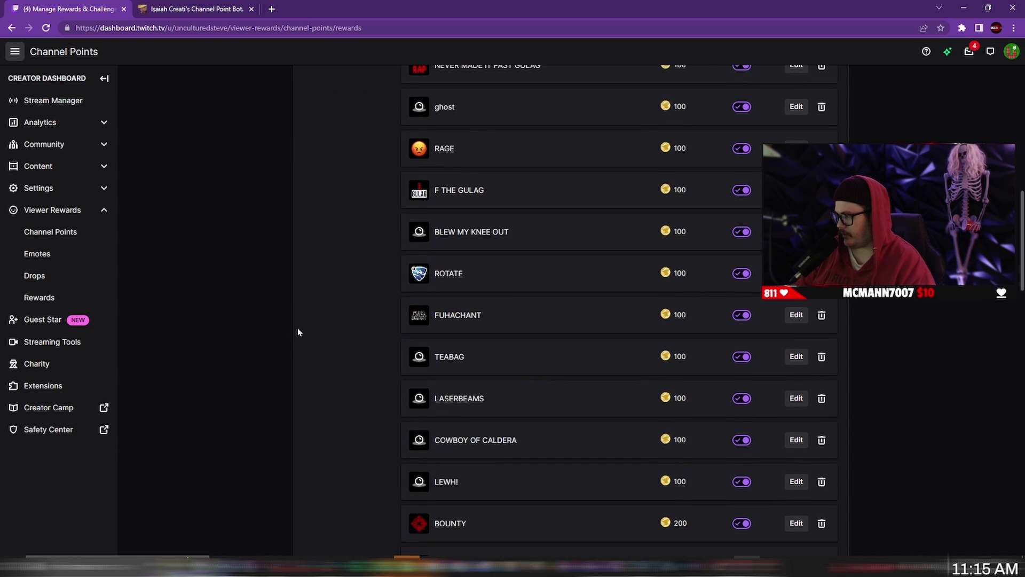
pyautogui.scroll(-10, 296, 330)
pyautogui.scroll(-10, 300, 333)
pyautogui.scroll(-8, 305, 369)
pyautogui.scroll(-4, 305, 382)
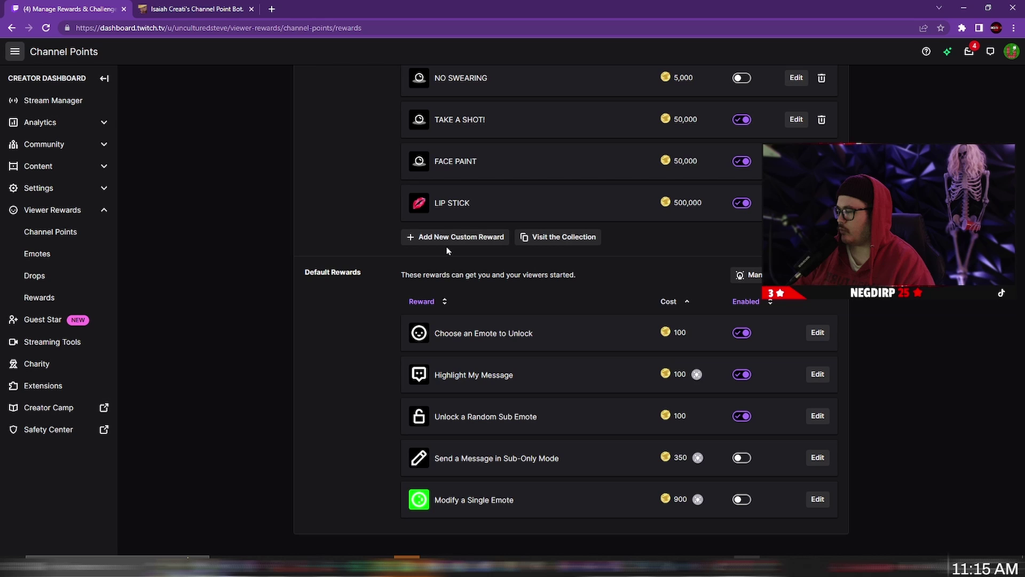
pyautogui.click(474, 241)
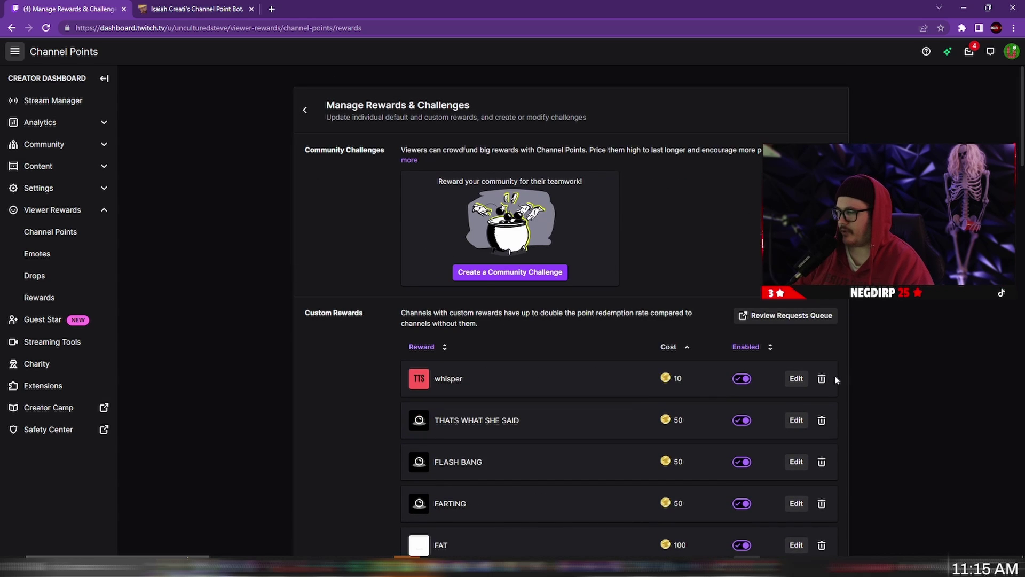
# Edit the whisper reward: review its description, set the cost to 10, and save.
pyautogui.click(796, 379)
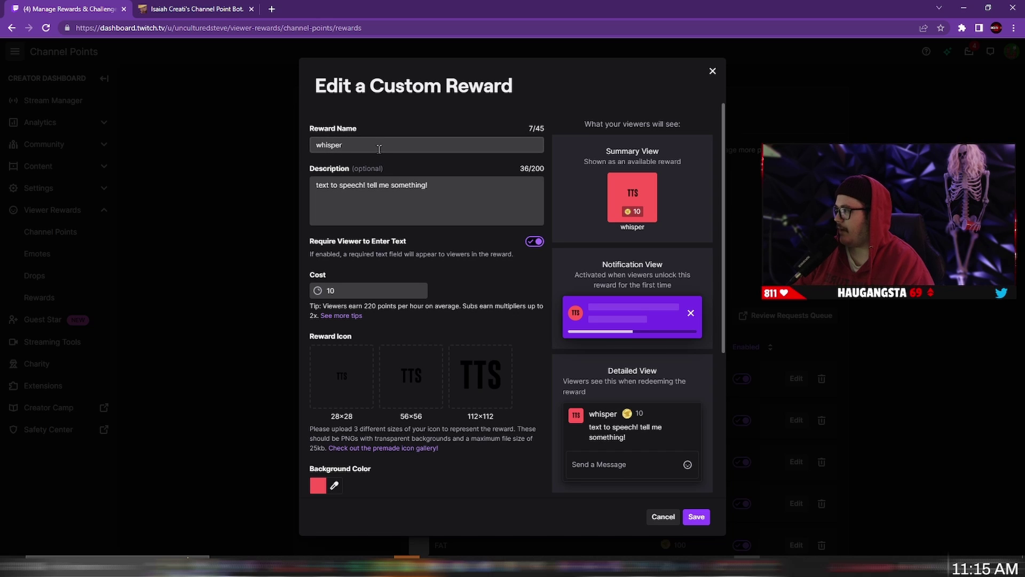
pyautogui.click(320, 187)
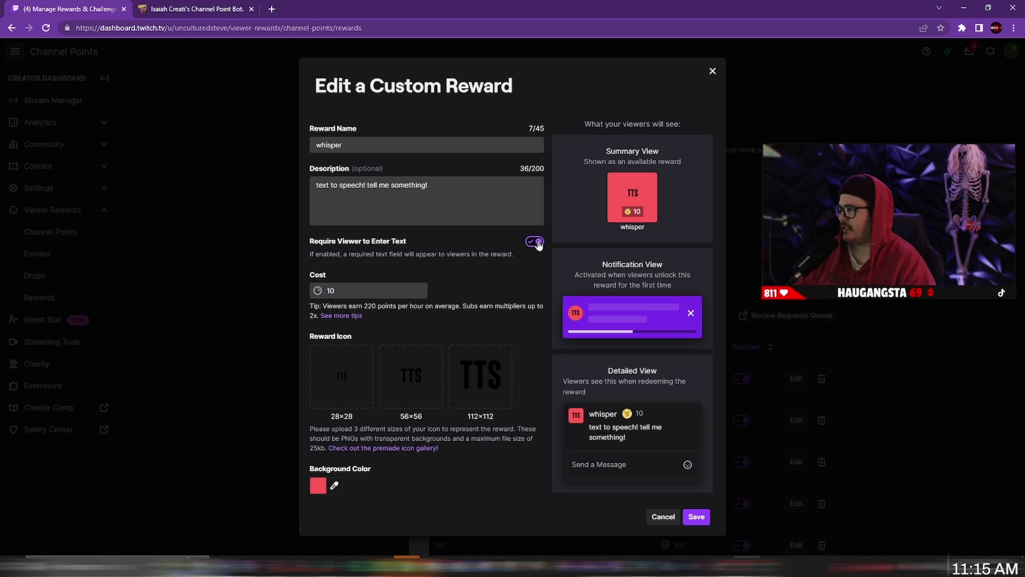
pyautogui.doubleClick(350, 291)
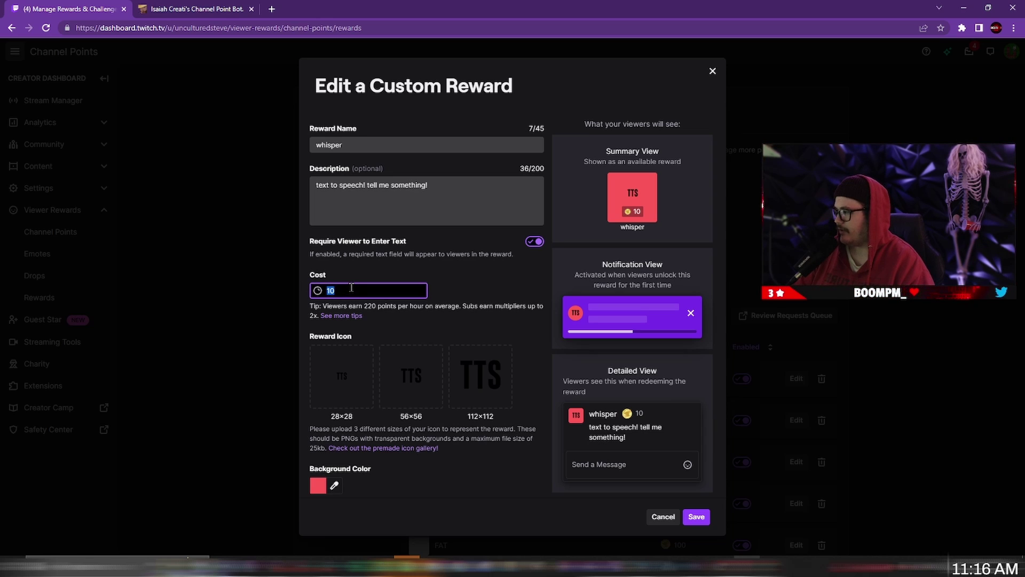
pyautogui.write('9')
pyautogui.moveTo(348, 289); pyautogui.dragTo(309, 296)
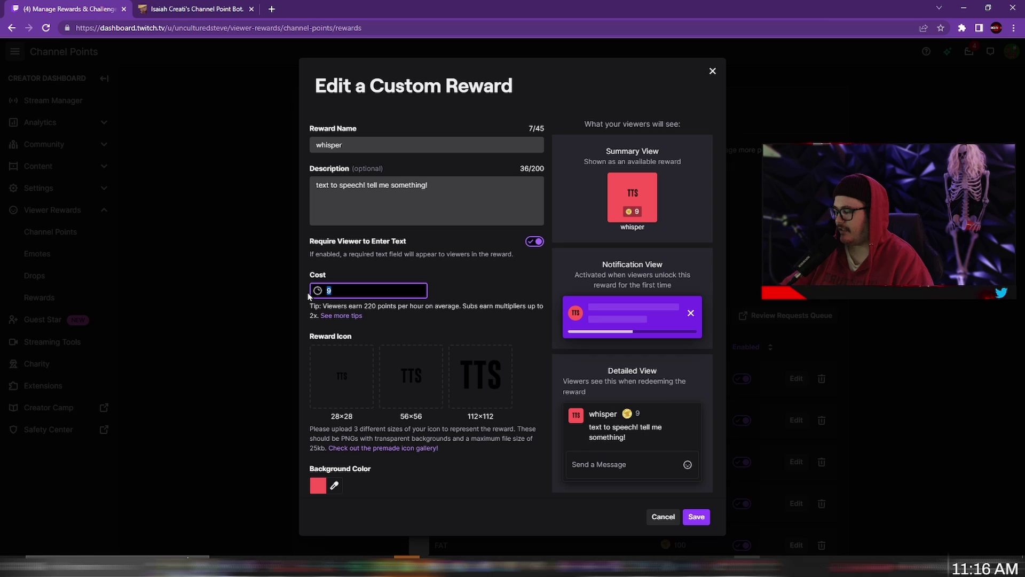
pyautogui.write('10')
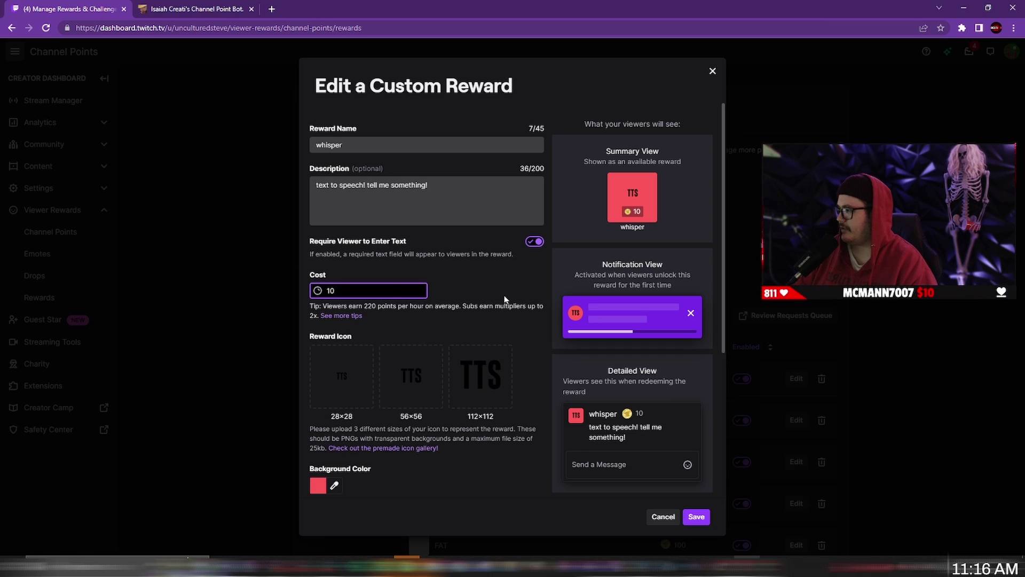
pyautogui.click(465, 289)
pyautogui.scroll(-3, 466, 288)
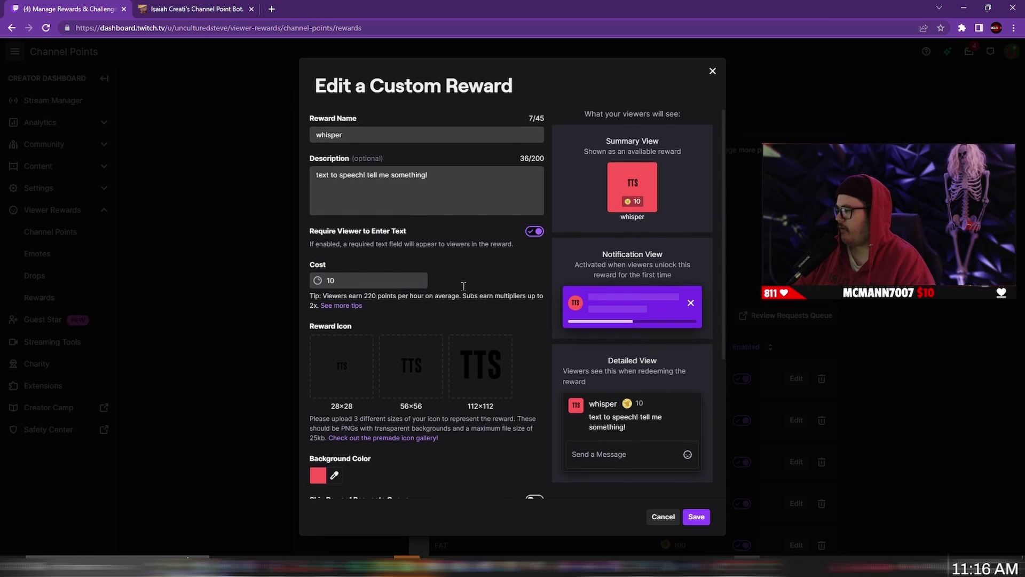
pyautogui.scroll(-2, 465, 288)
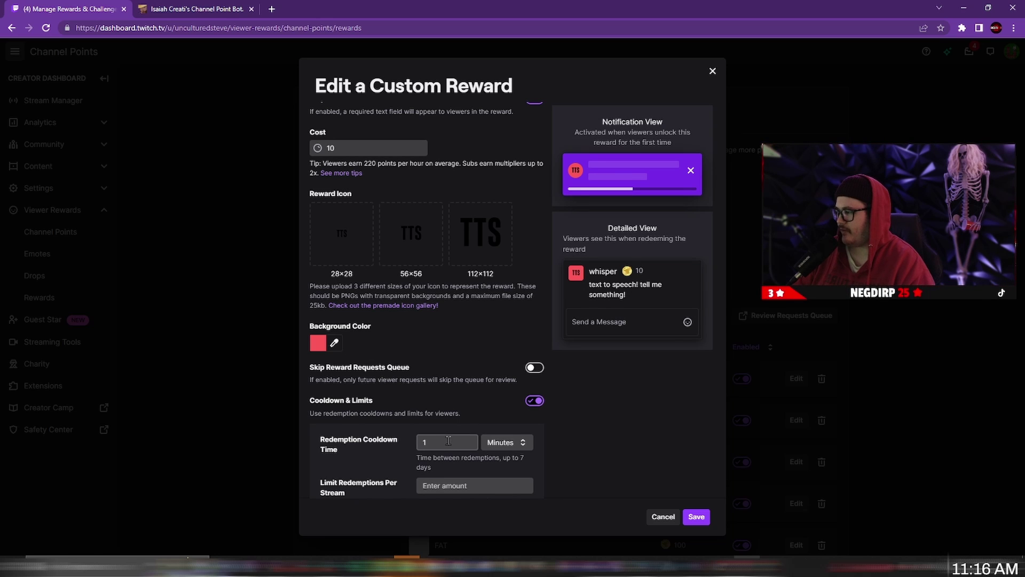
pyautogui.click(695, 516)
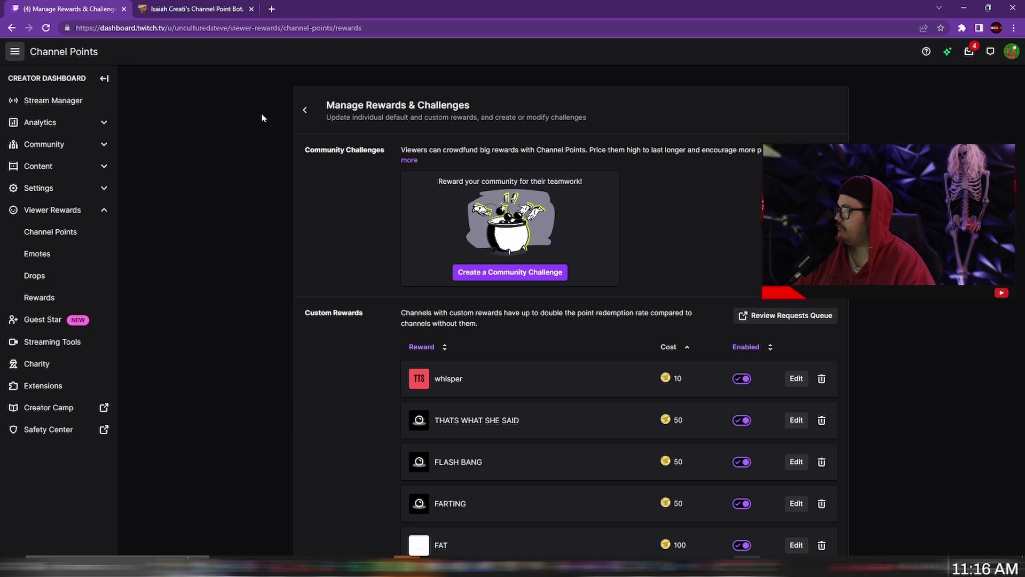
# Open Rewards in Isaiah Creati's Bot dashboard and search the list for 'whisp'.
pyautogui.click(196, 9)
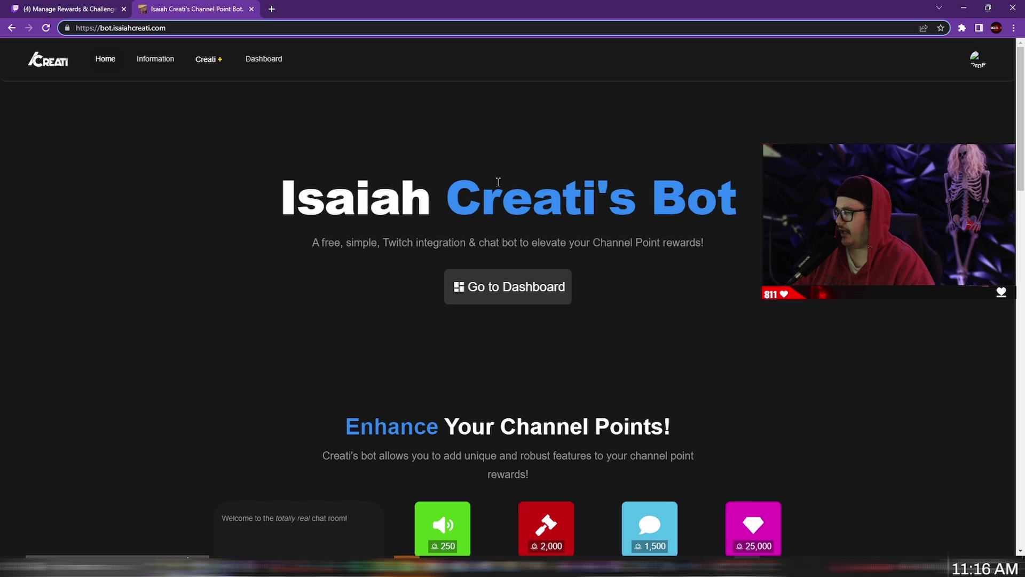
pyautogui.click(503, 280)
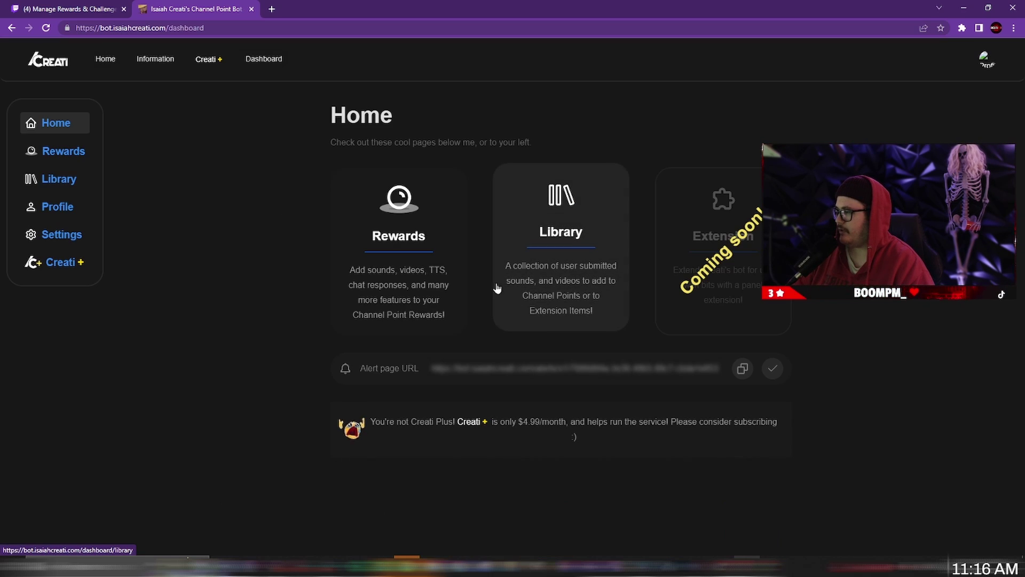
pyautogui.click(66, 152)
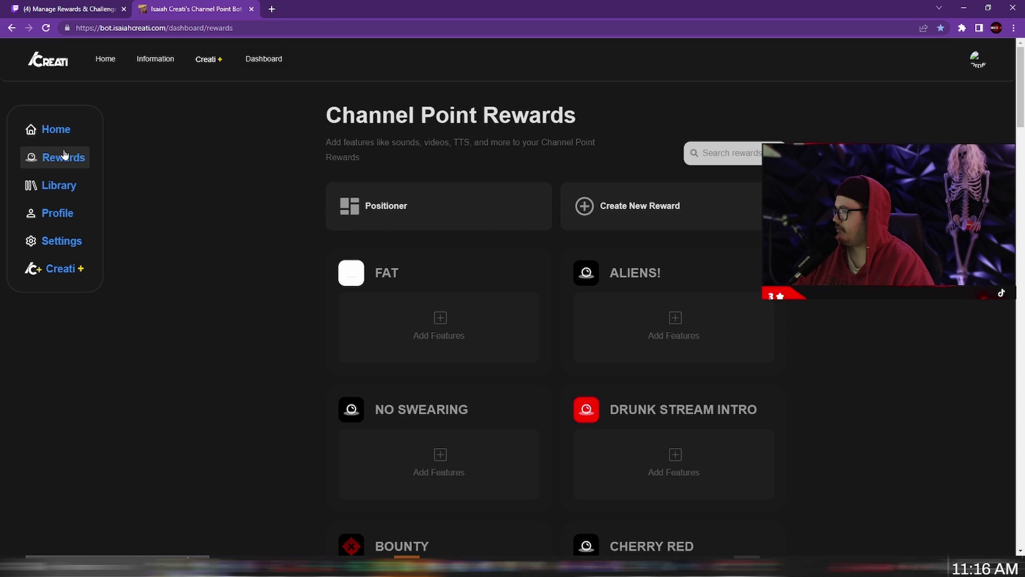
pyautogui.click(755, 152)
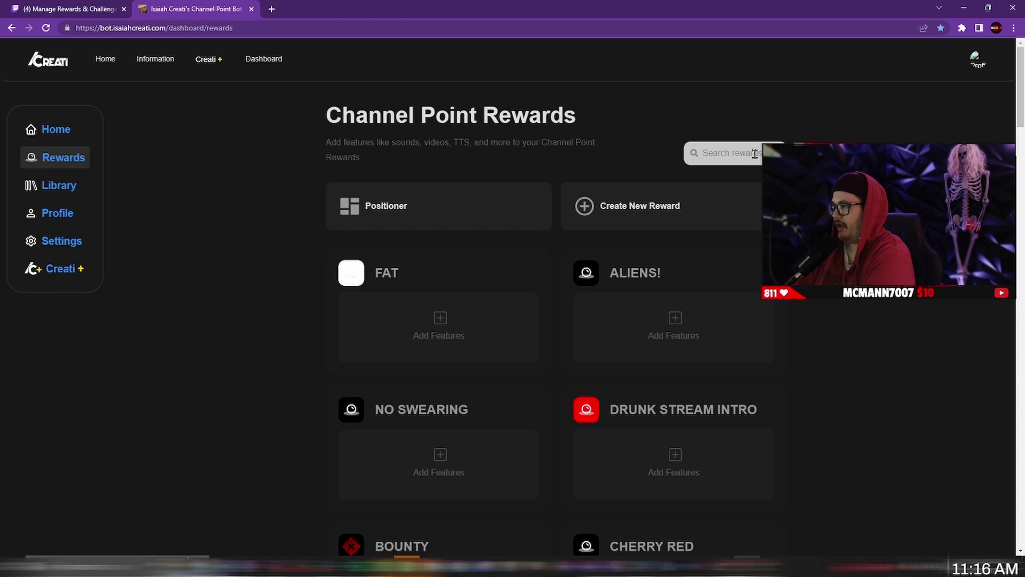
pyautogui.write('whisp')
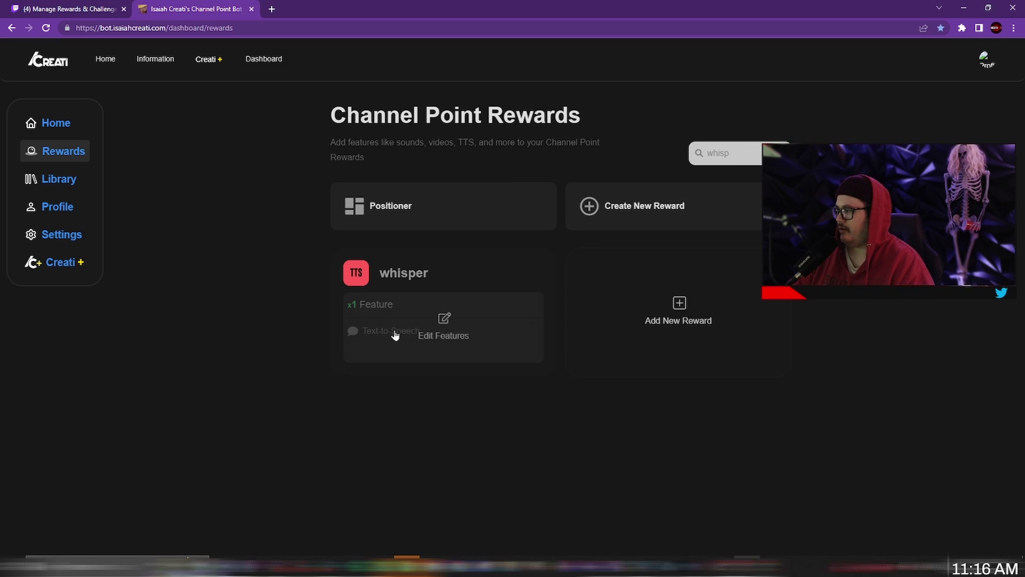
pyautogui.click(444, 320)
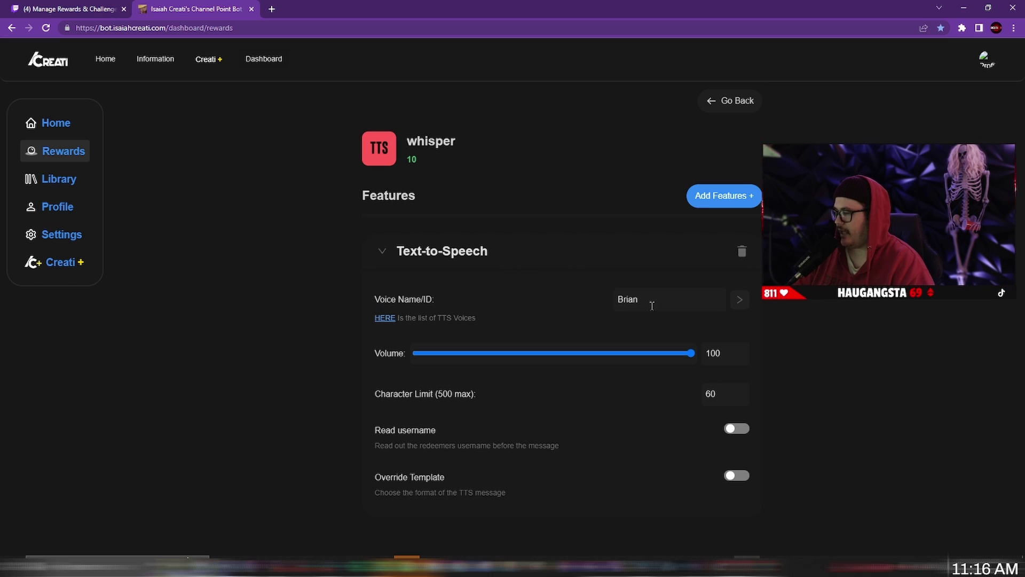
pyautogui.click(725, 300)
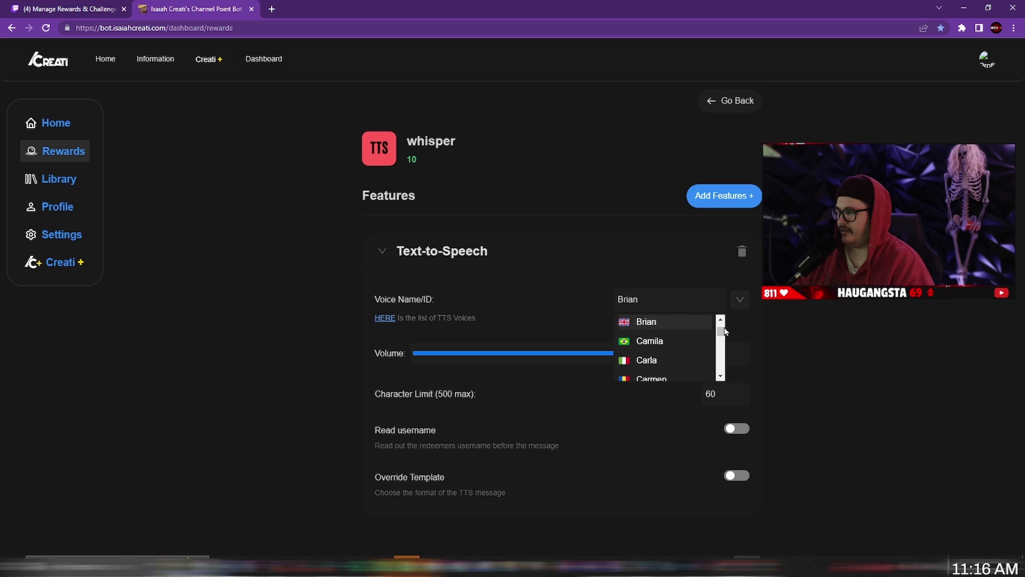
pyautogui.moveTo(720, 323)
pyautogui.mouseDown()
pyautogui.moveTo(726, 357)
pyautogui.moveTo(721, 321)
pyautogui.mouseUp()
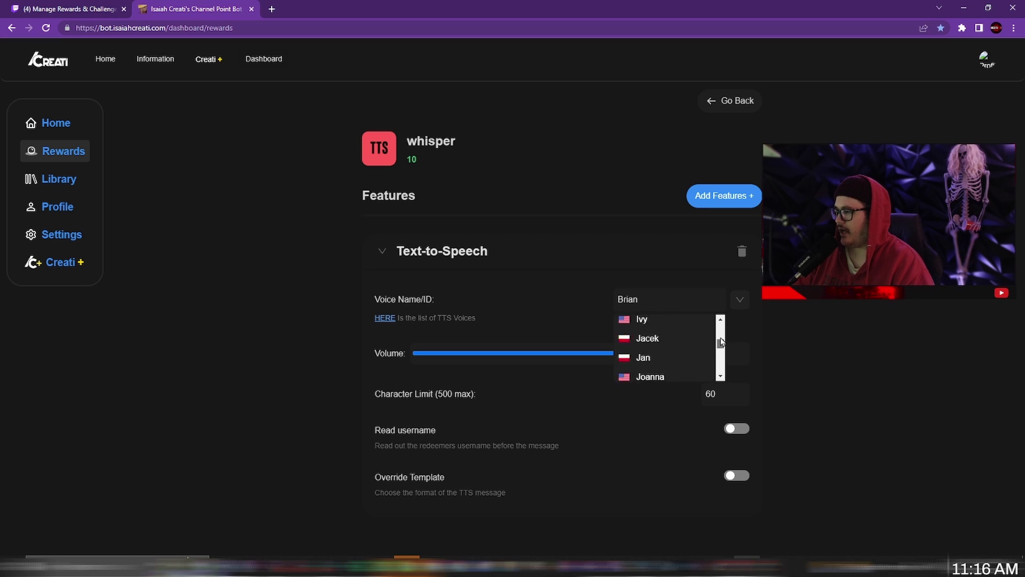
pyautogui.click(563, 297)
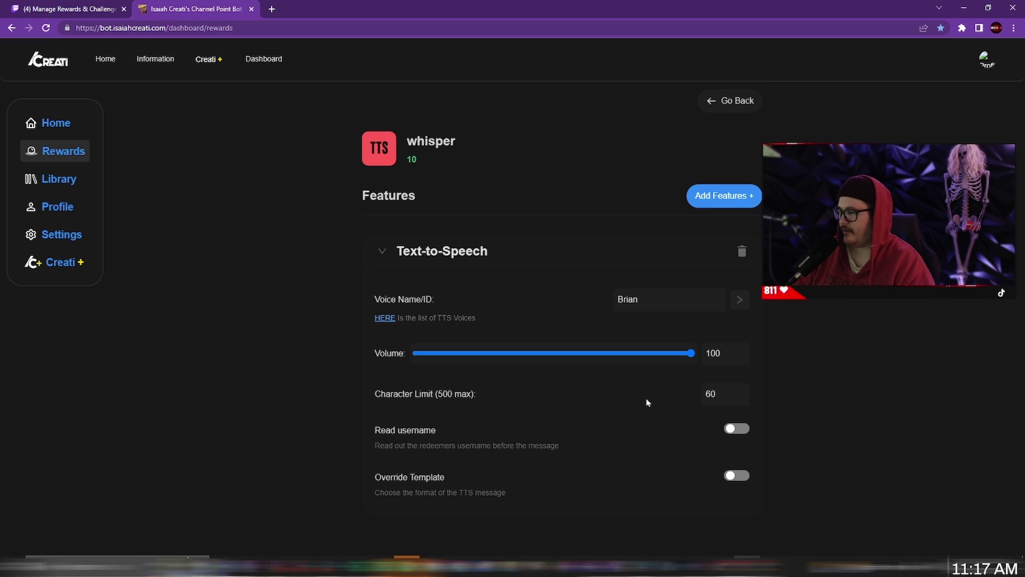
pyautogui.click(727, 102)
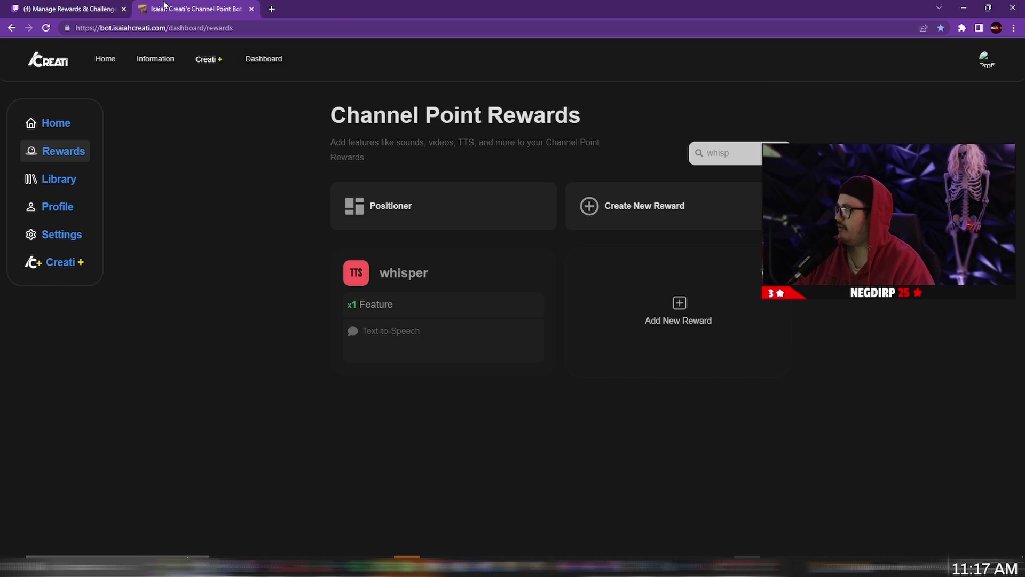
# Open UNCULTUREDSTEVE's public Twitch channel page from the account menu.
pyautogui.click(71, 9)
pyautogui.click(1010, 53)
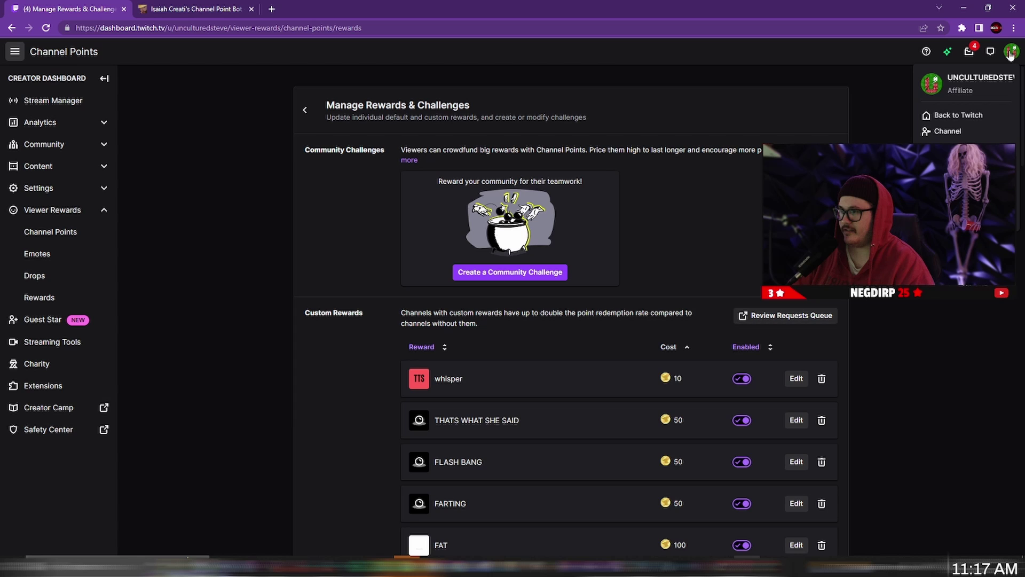
pyautogui.click(947, 132)
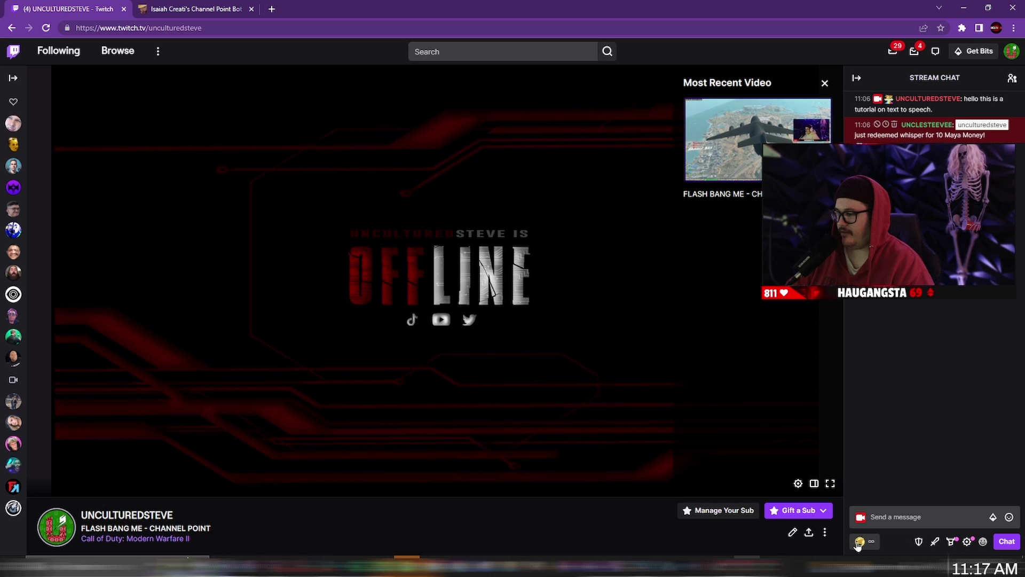
# Redeem the whisper reward from chat with the message 'hello this is a tutorial'.
pyautogui.click(866, 542)
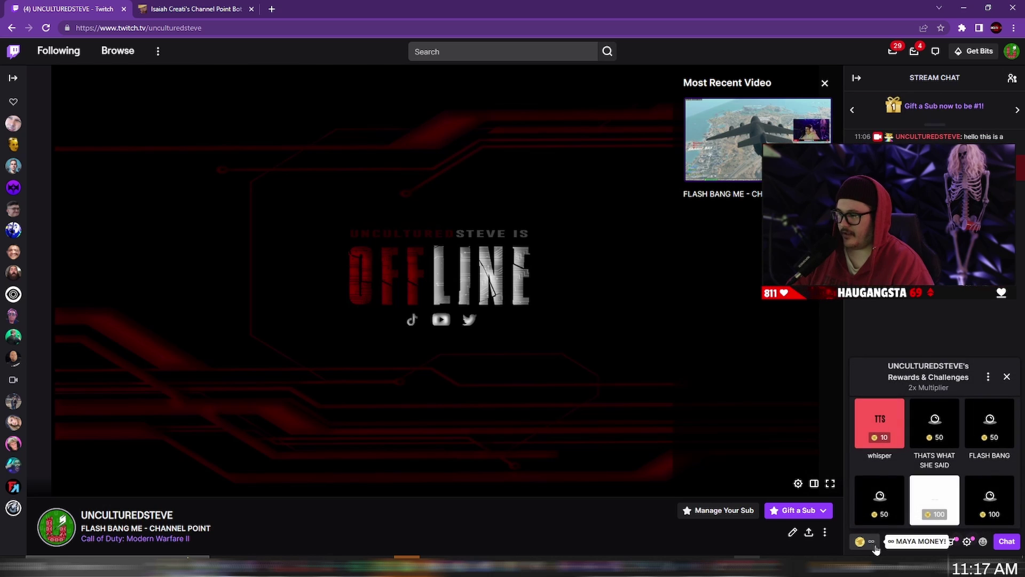
pyautogui.click(890, 426)
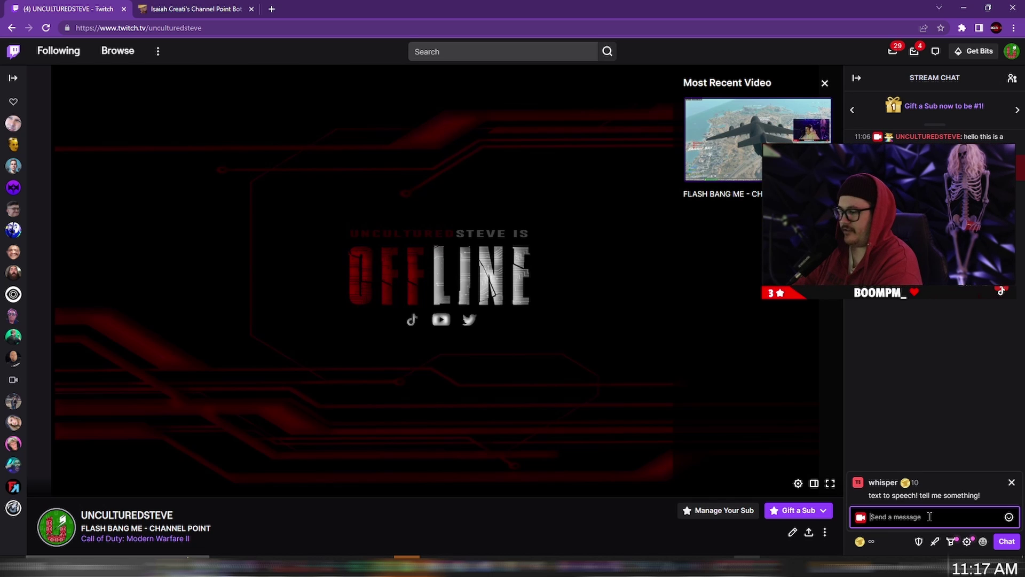
pyautogui.write('hello this is a')
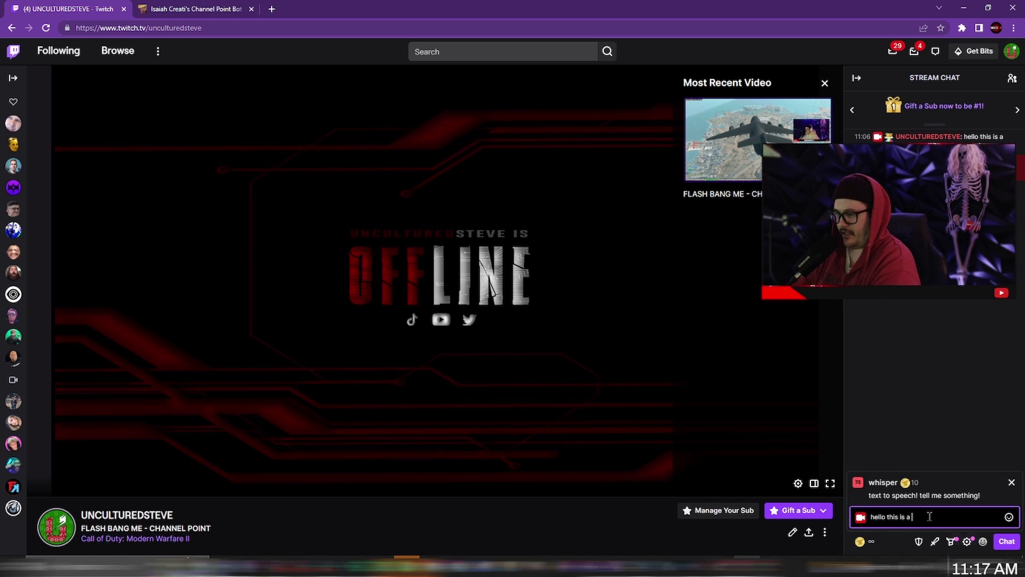
pyautogui.write('tutorial.')
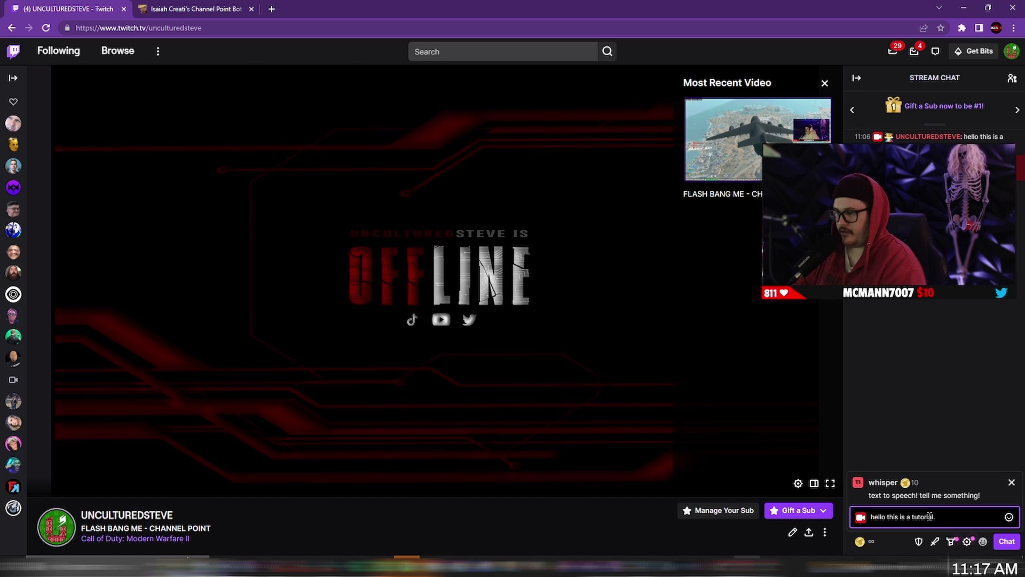
pyautogui.press('Return')
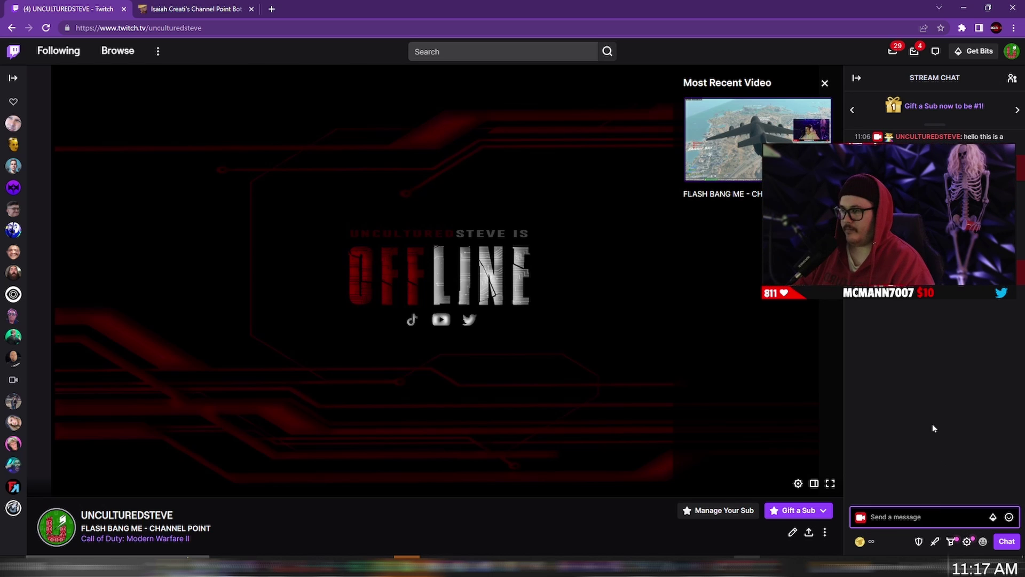